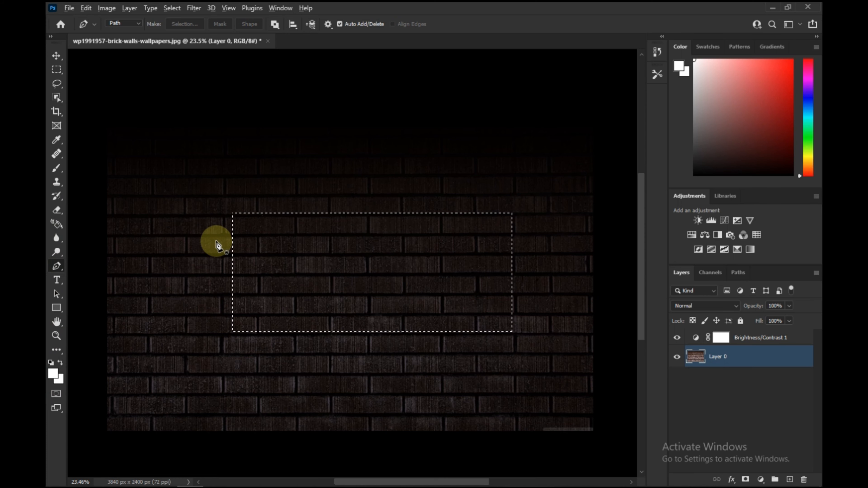
- Trace a rectangular path with the Pen tool along the marquee selection's corners, then deselect
scroll(215, 243, "up", 2)
left_click(238, 206)
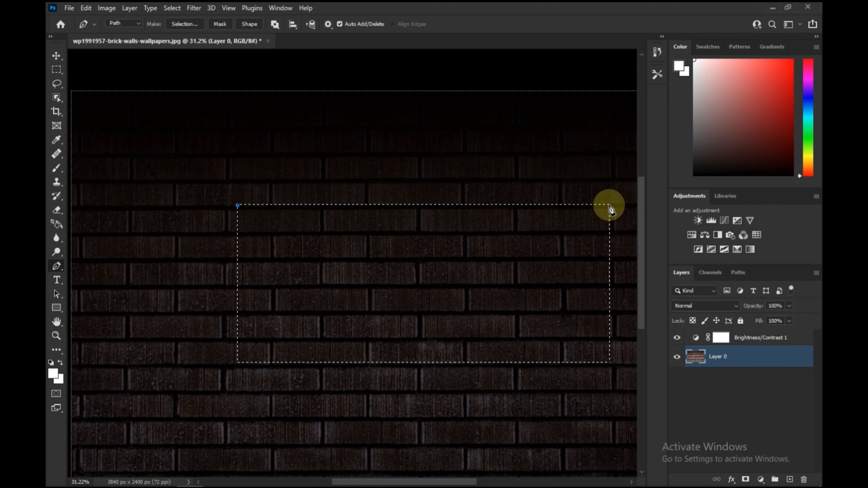
left_click(608, 205)
left_click(608, 364)
left_click(238, 362)
left_click(238, 205)
key("ctrl+d")
- Stroke the rectangular path with the Brush tool
right_click(391, 255)
right_click(285, 266)
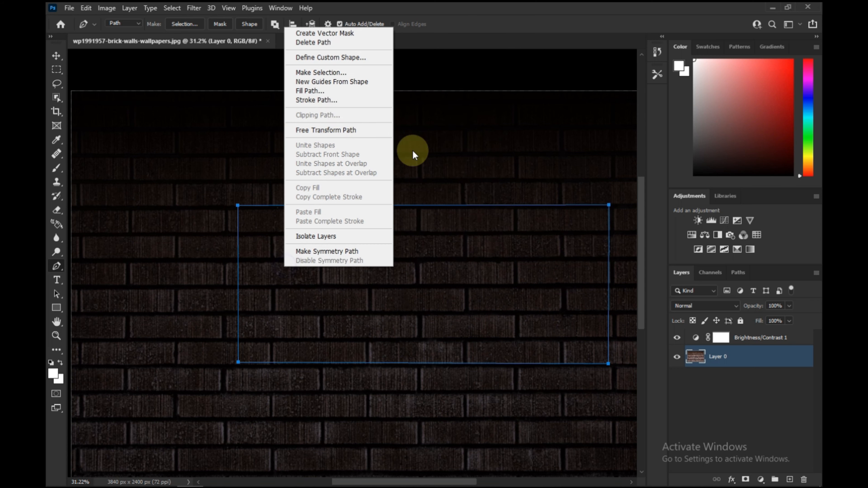
left_click(321, 100)
left_click(370, 152)
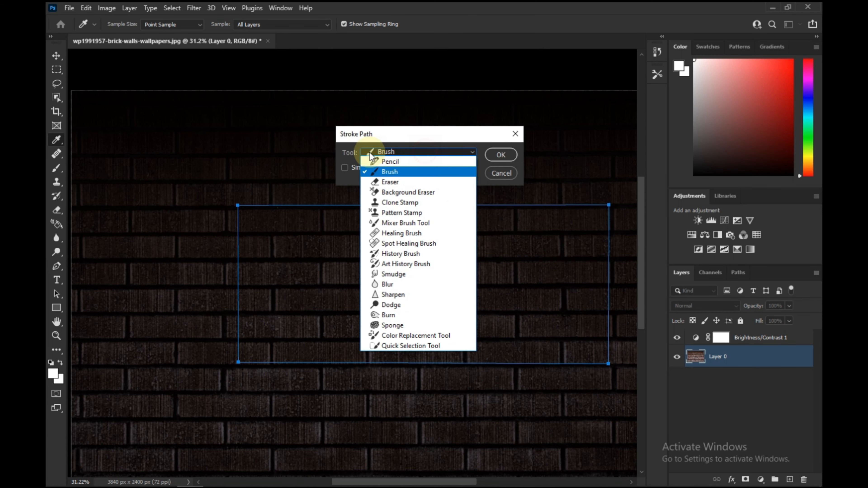
left_click(427, 151)
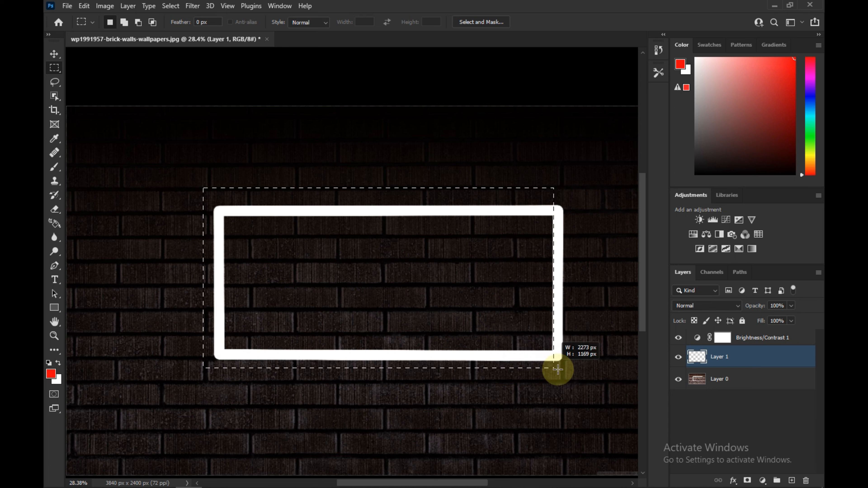
- Draw a rectangular marquee enclosing the white frame, and set an 80 px hard round brush with red ff0000 foreground
left_click_drag(561, 364, 573, 370)
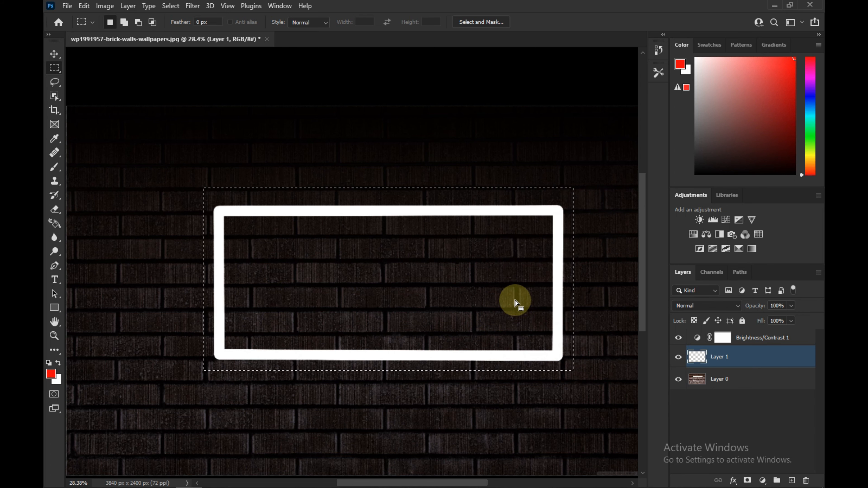
left_click_drag(518, 300, 514, 302)
key("b")
left_click(122, 22)
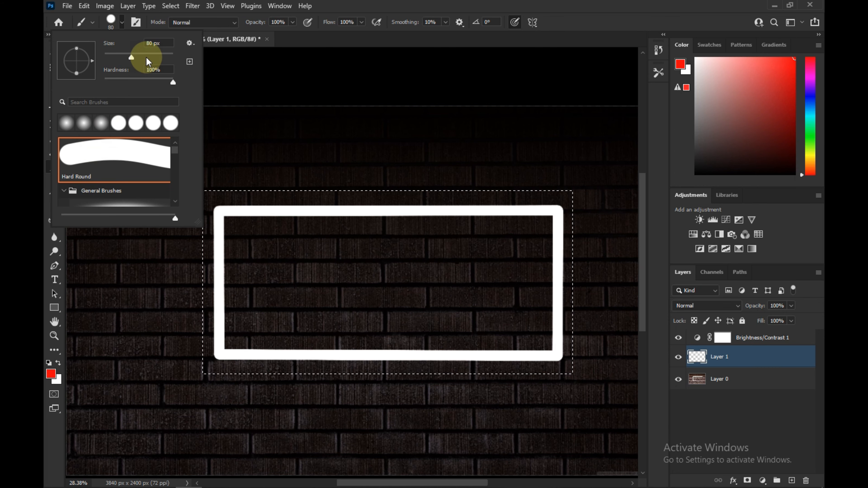
mouse_move(163, 44)
left_mouse_down()
mouse_move(135, 44)
mouse_move(171, 49)
left_mouse_up()
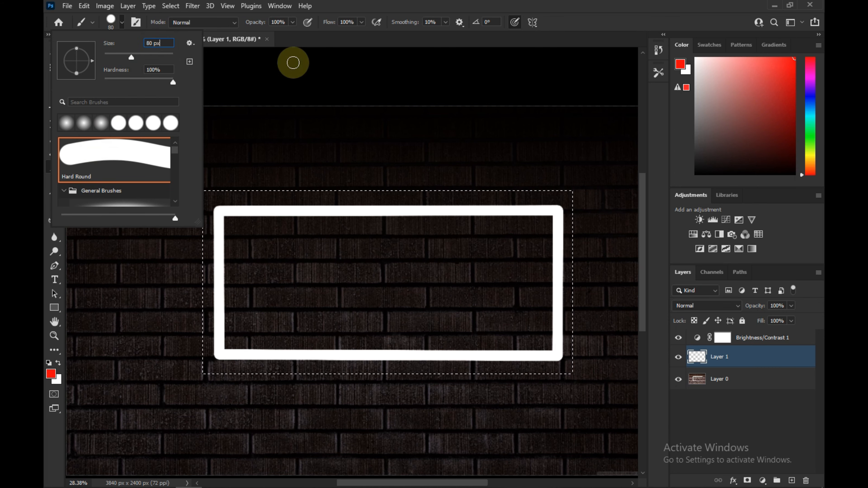
left_click(356, 2)
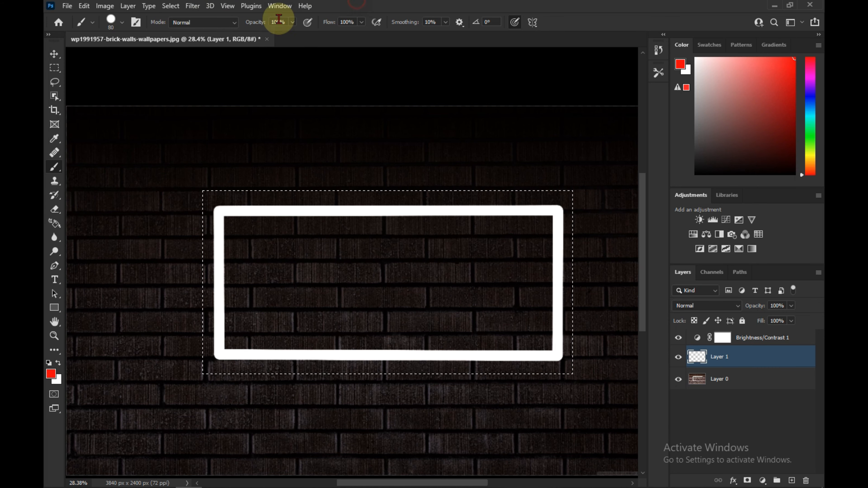
left_click(51, 374)
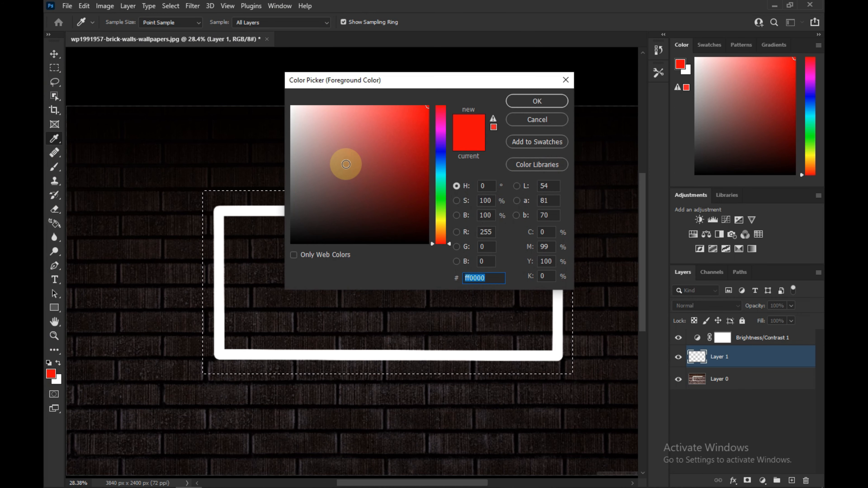
left_click(560, 101)
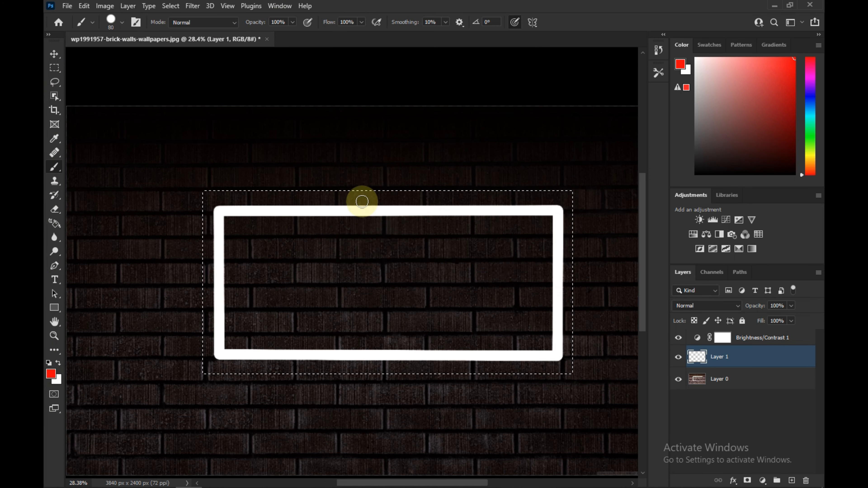
- Create a rectangular path along the new marquee with the Pen tool and deselect
left_click(55, 265)
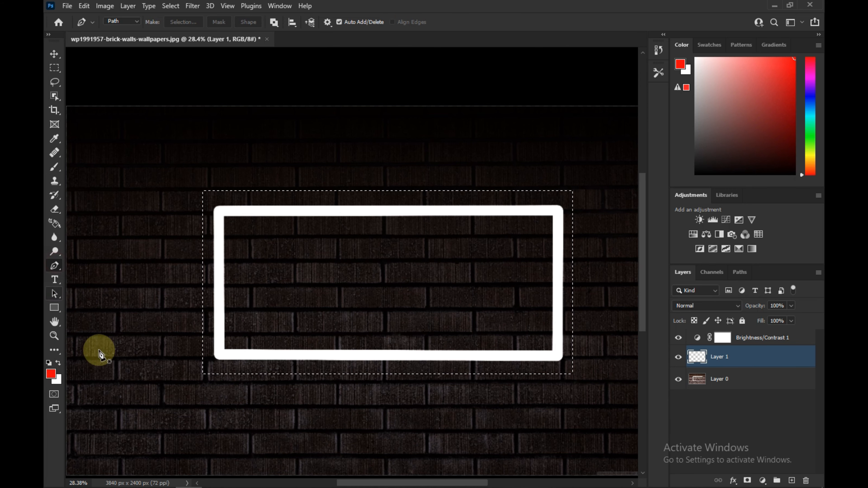
left_click(202, 191)
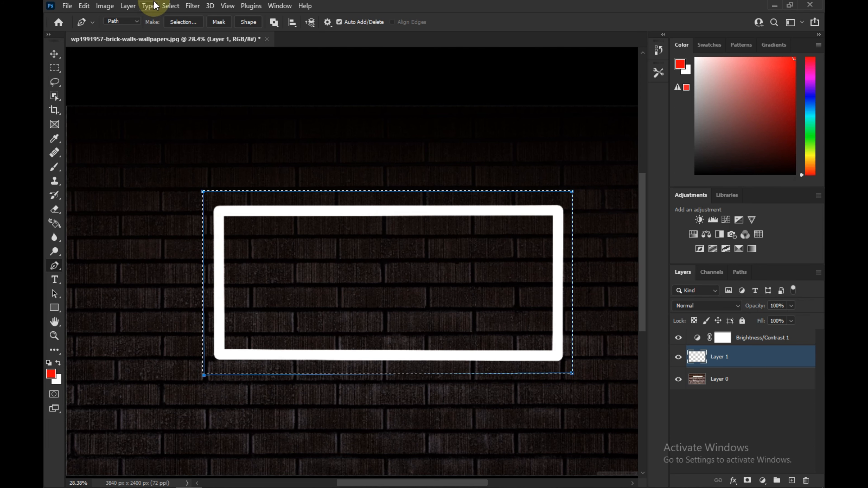
left_click(170, 6)
left_click(177, 27)
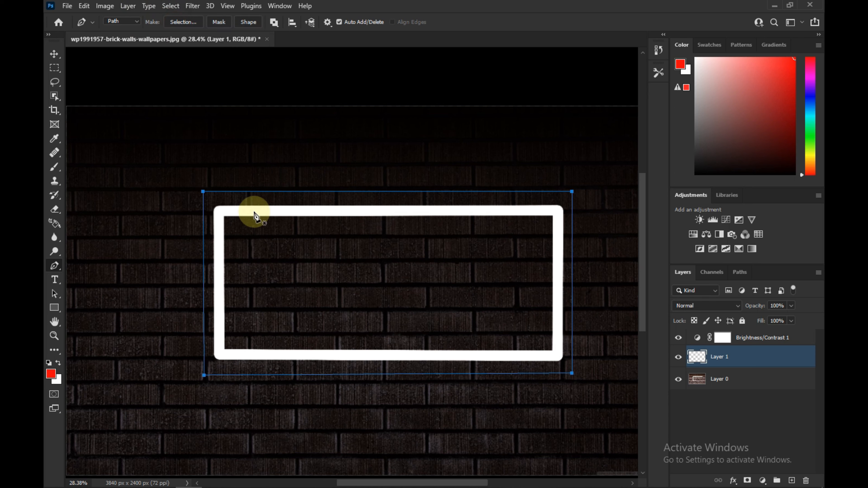
- Stroke the new path with the Brush to draw a red outer frame
right_click(323, 201)
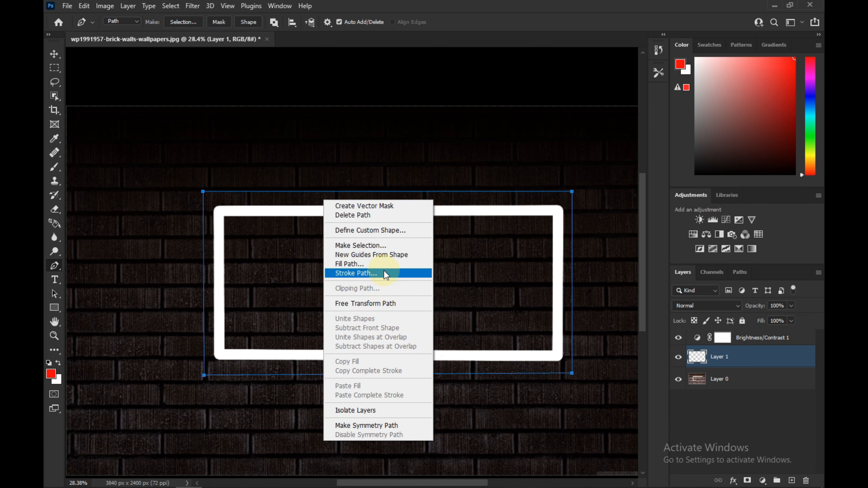
left_click(350, 273)
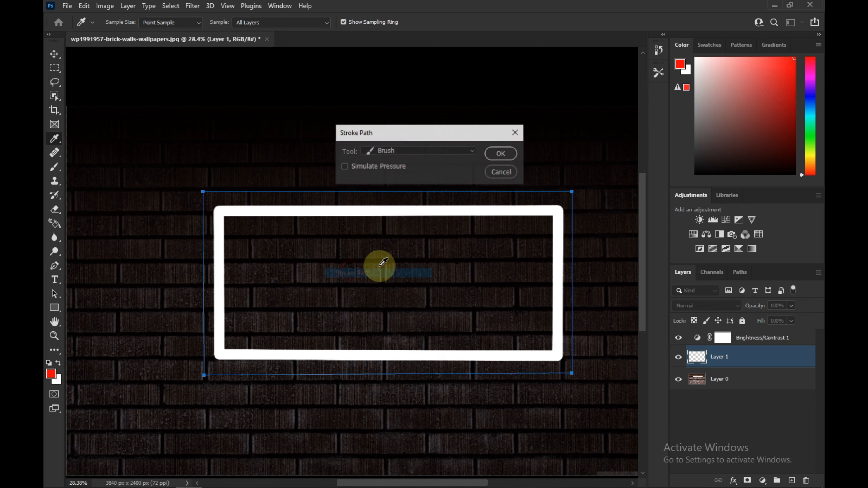
left_click(504, 153)
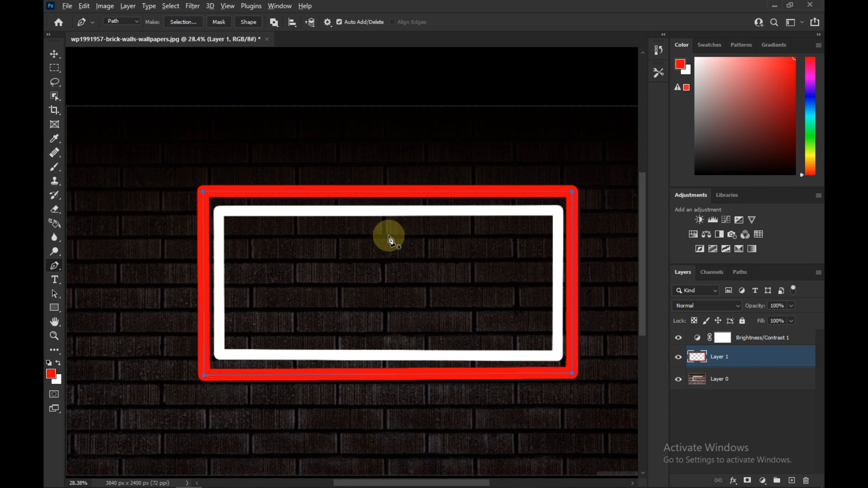
scroll(389, 238, "down", 1)
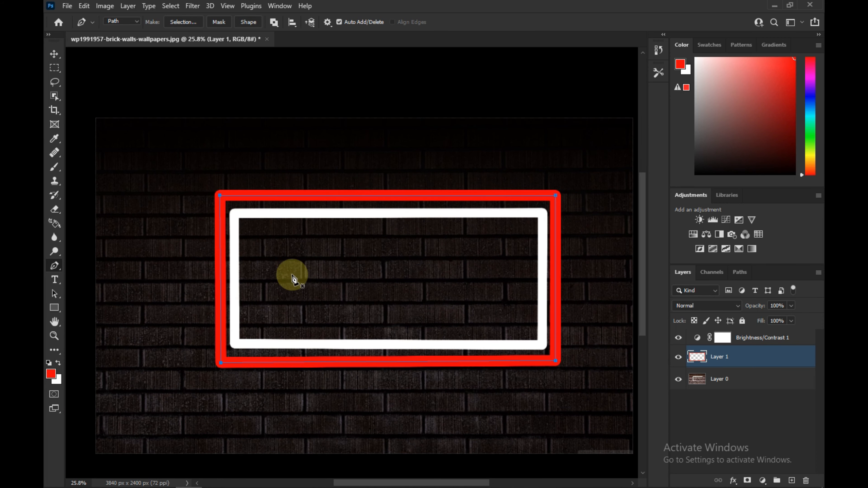
scroll(298, 271, "down", 1)
scroll(298, 270, "up", 1)
scroll(277, 250, "down", 1)
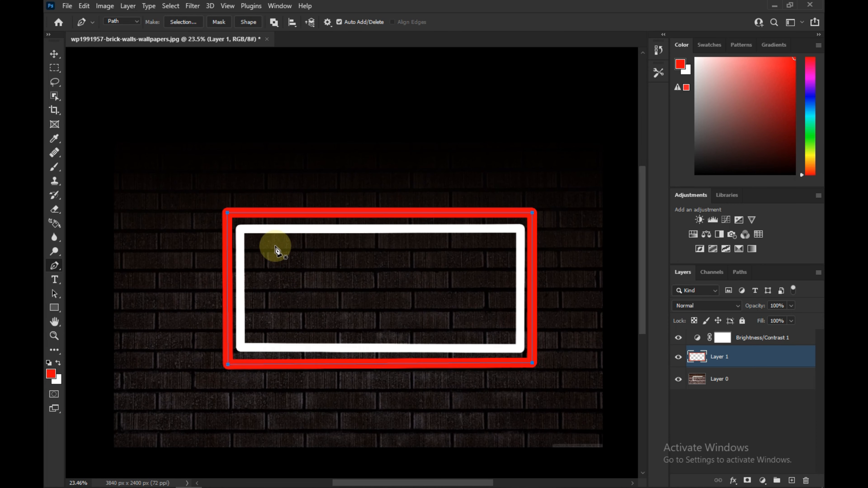
scroll(278, 249, "up", 3)
scroll(413, 275, "down", 2)
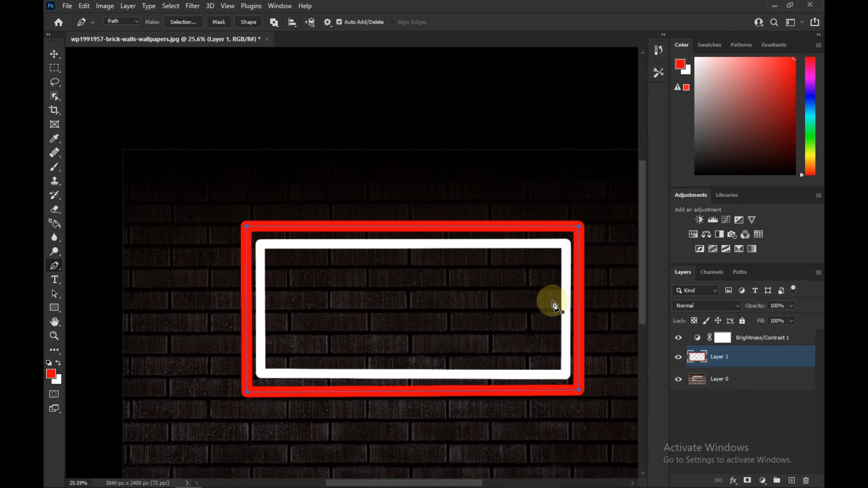
- Open Layer 1's Blending Options and enable the Outer Glow effect
left_click(742, 358)
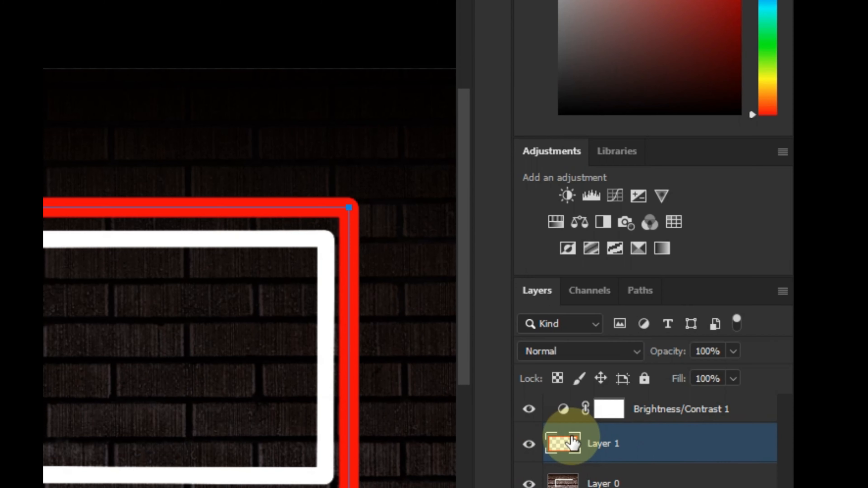
right_click(697, 356)
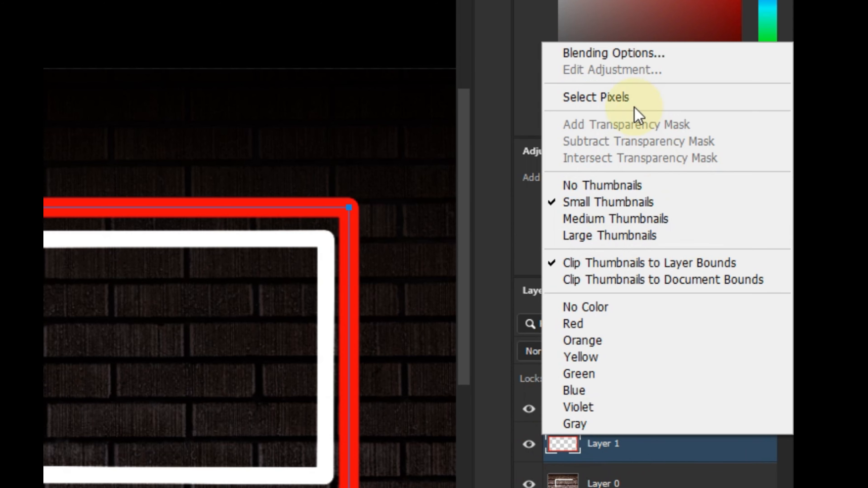
left_click(603, 54)
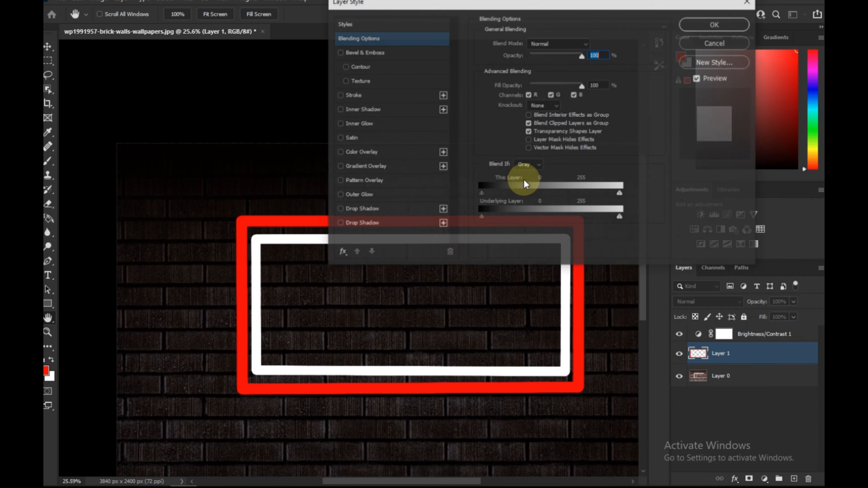
left_click_drag(501, 4, 613, 14)
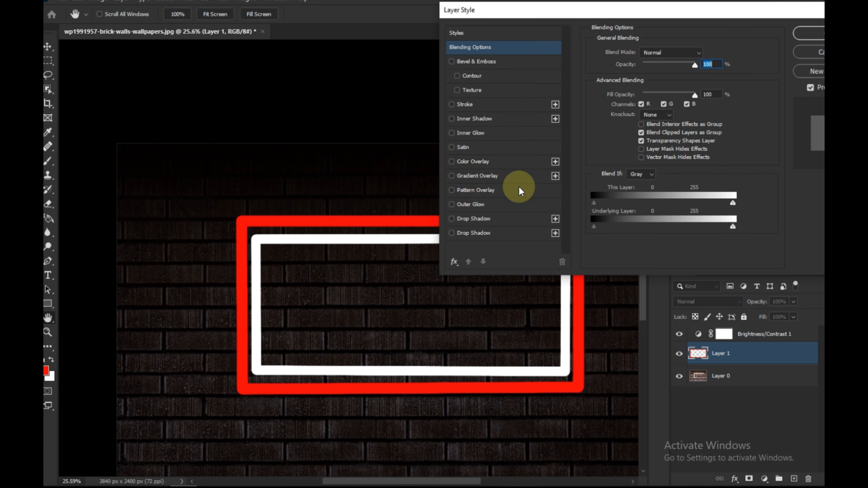
left_click(472, 205)
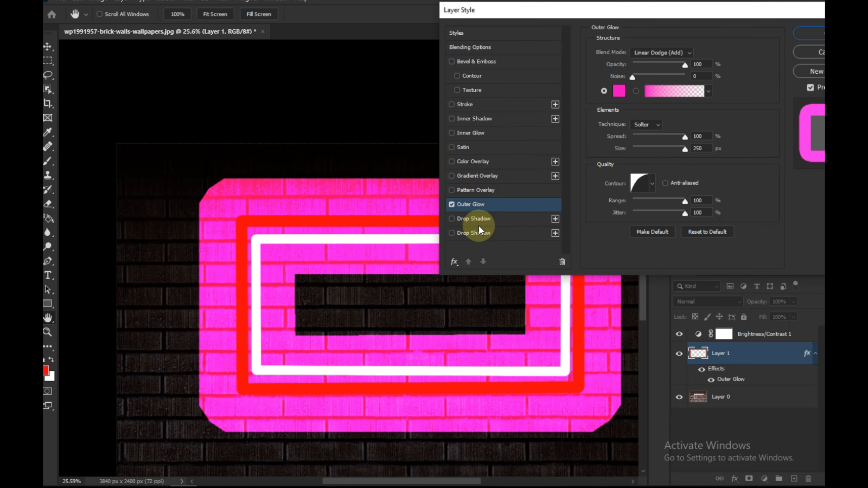
- Set the Outer Glow color to red ff0000
left_click(618, 92)
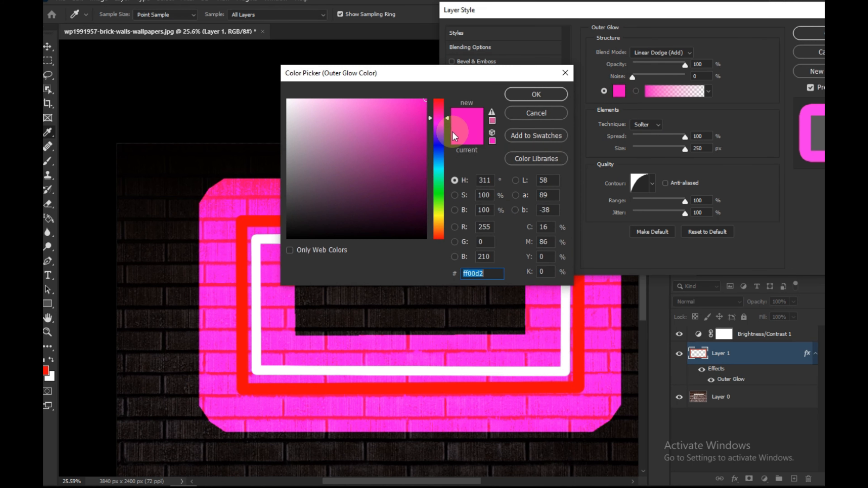
left_click_drag(438, 104, 431, 90)
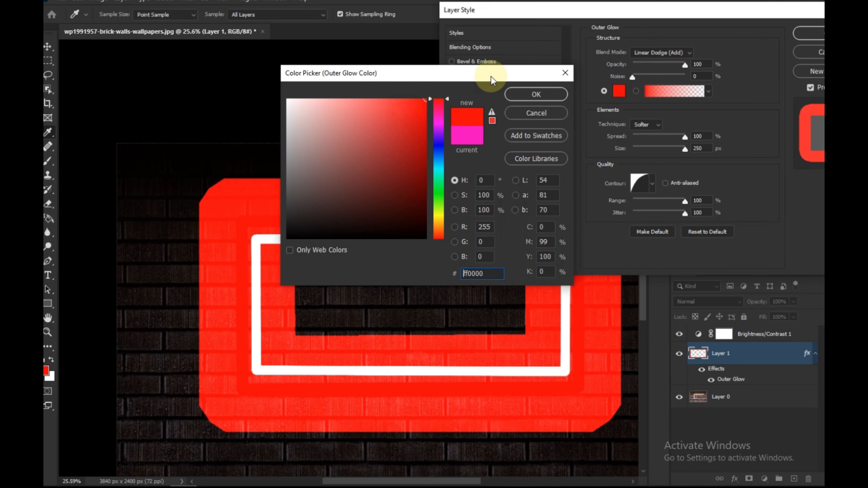
left_click(526, 94)
- Set the Outer Glow technique to Precise, opacity to 31% and spread to 39%, then apply the layer style
left_click_drag(683, 65, 671, 65)
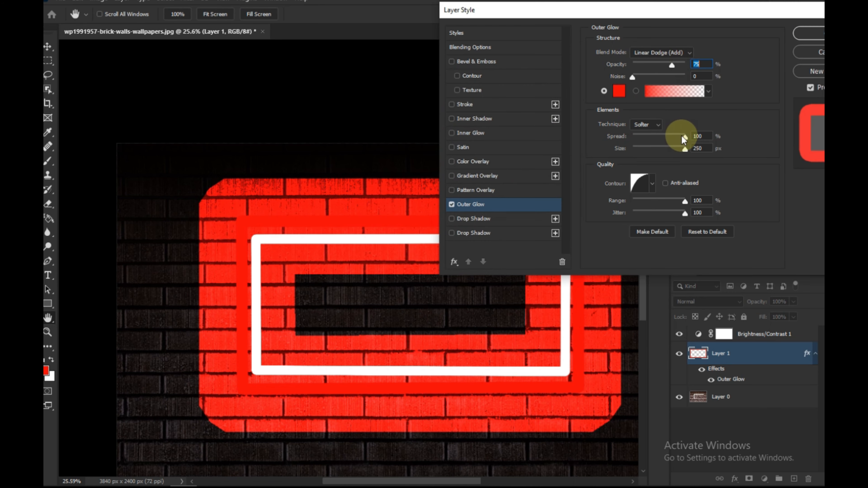
left_click_drag(683, 136, 617, 121)
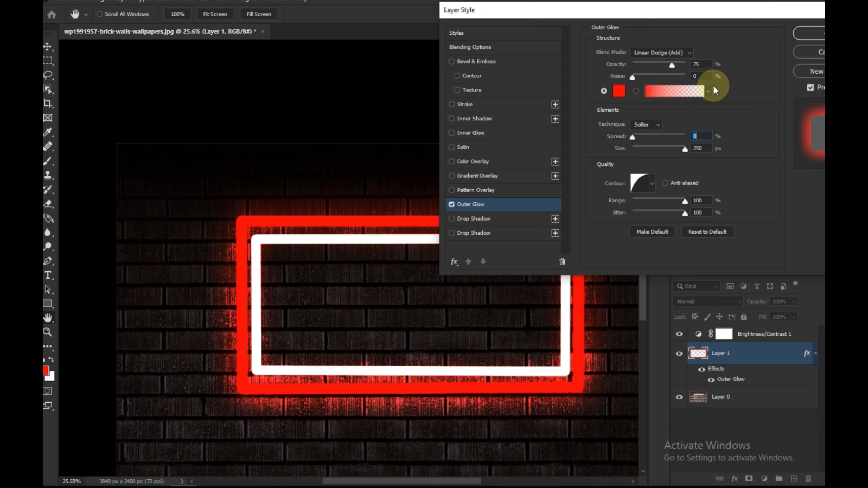
mouse_move(665, 63)
left_mouse_down()
mouse_move(652, 62)
mouse_move(670, 64)
left_mouse_up()
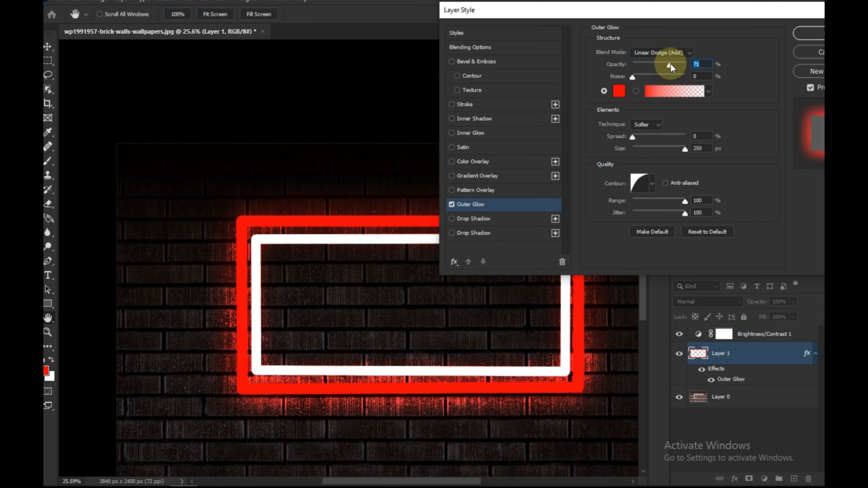
left_click(648, 125)
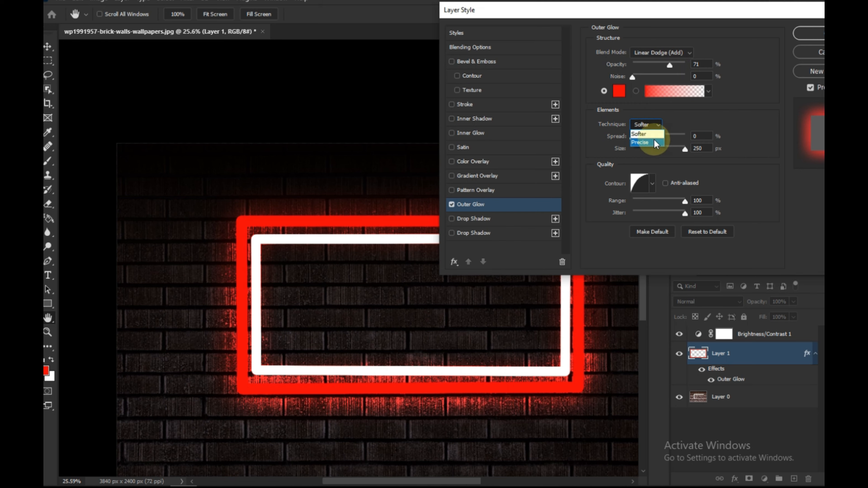
left_click(642, 142)
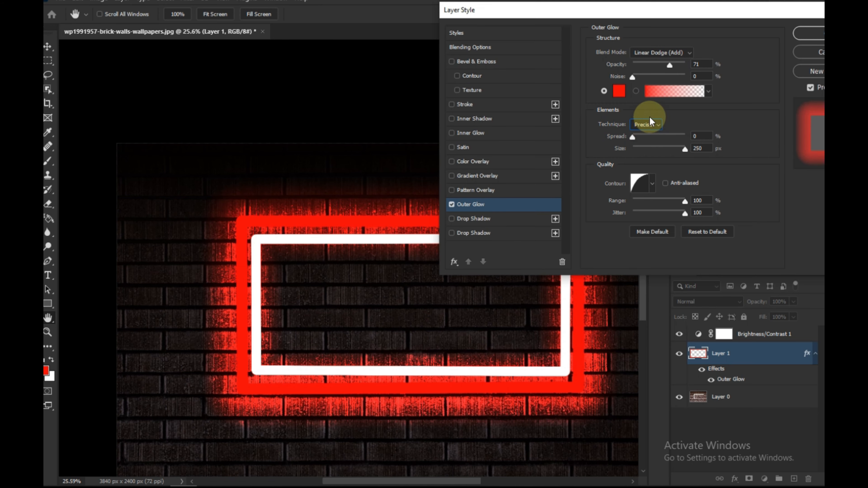
left_click_drag(670, 64, 651, 68)
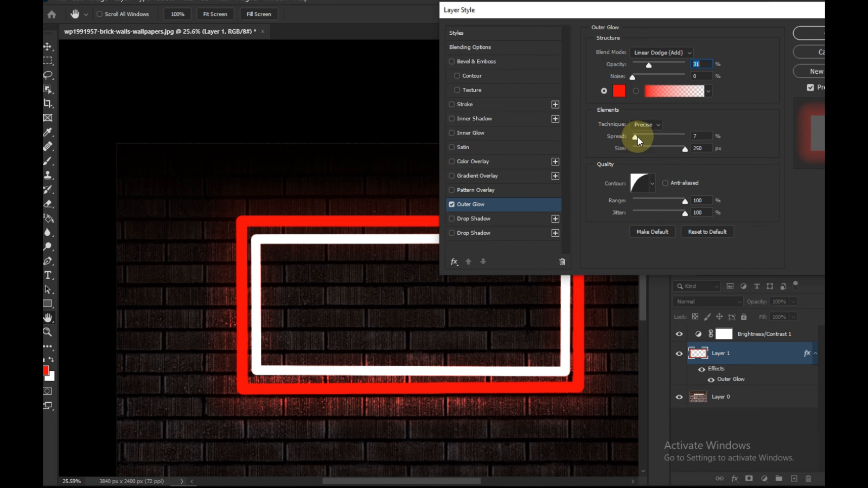
left_click_drag(638, 137, 689, 151)
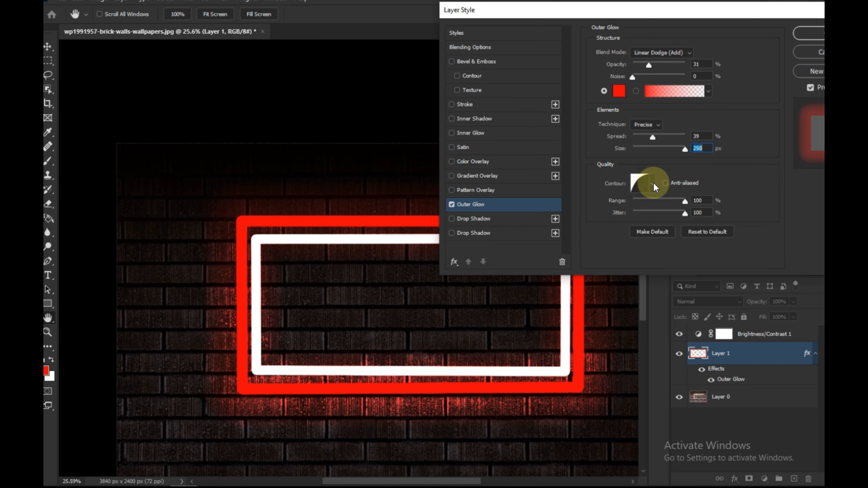
left_click_drag(745, 14, 474, 17)
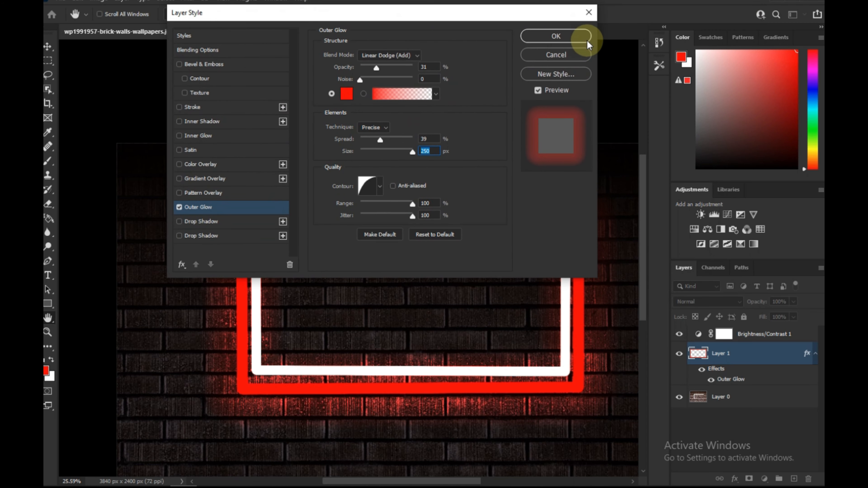
left_click(560, 36)
key("p")
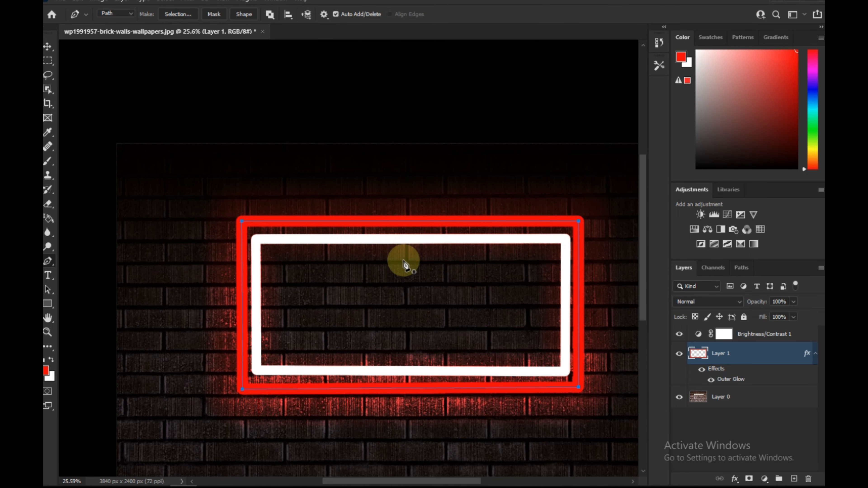
- Type the word "text" in Impact and position it centered inside the frame
scroll(404, 264, "down", 3)
scroll(398, 314, "up", 3)
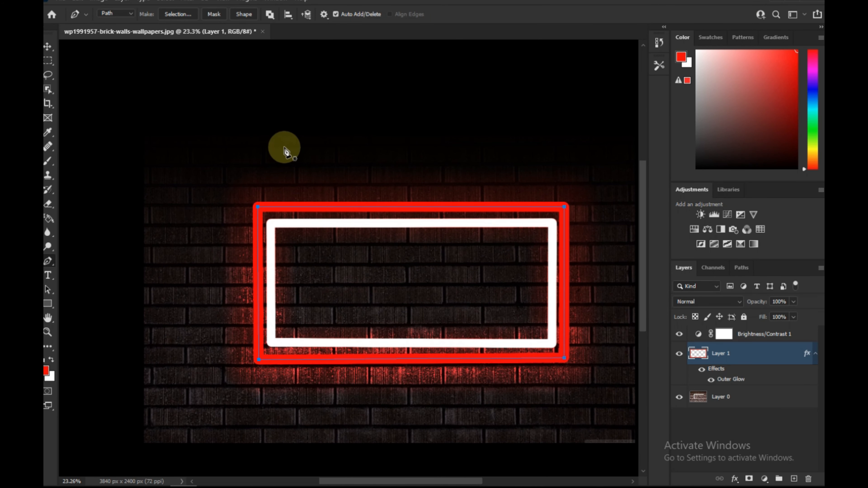
key("Return")
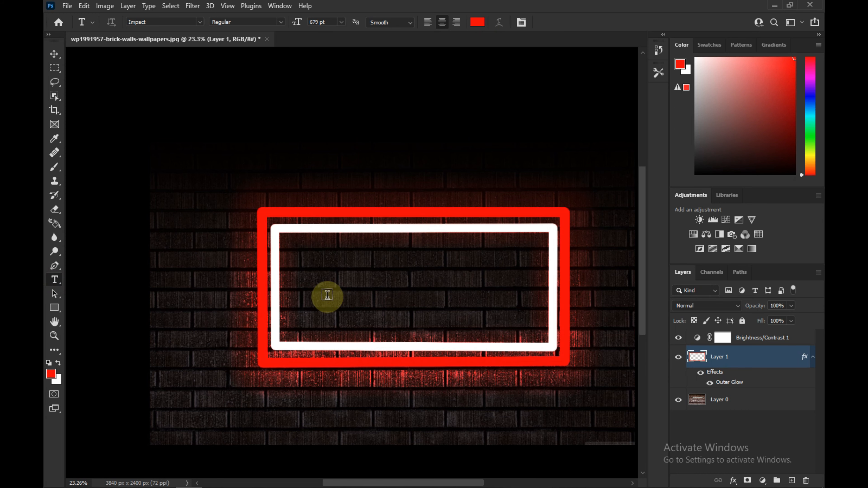
left_click(328, 285)
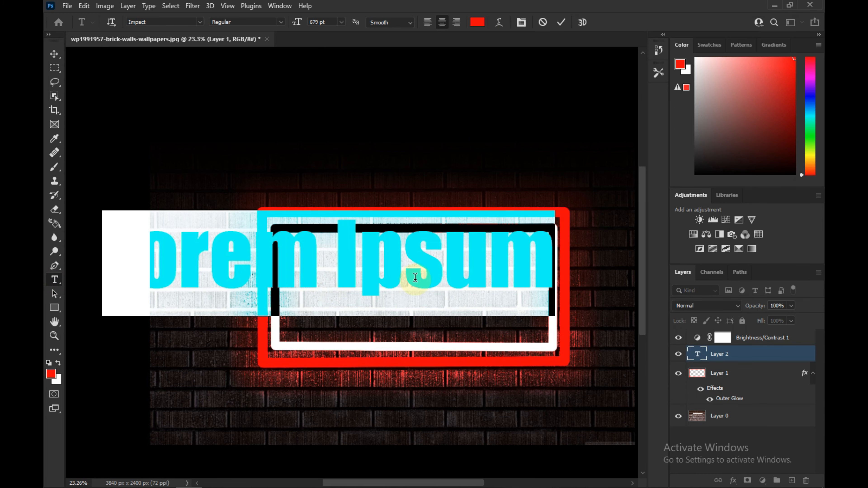
type("te")
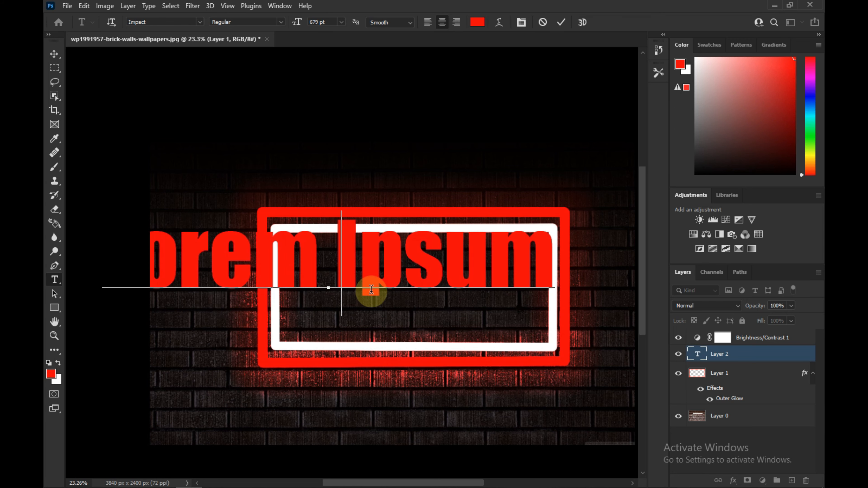
type("xt")
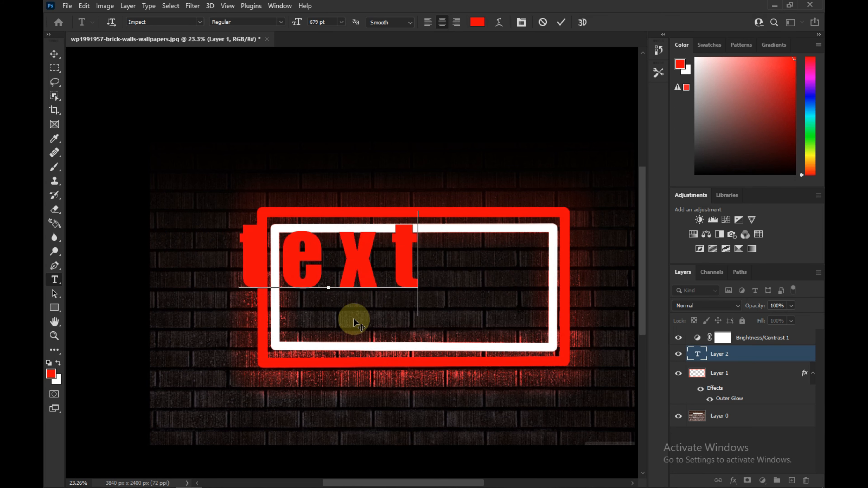
left_click_drag(351, 316, 440, 349)
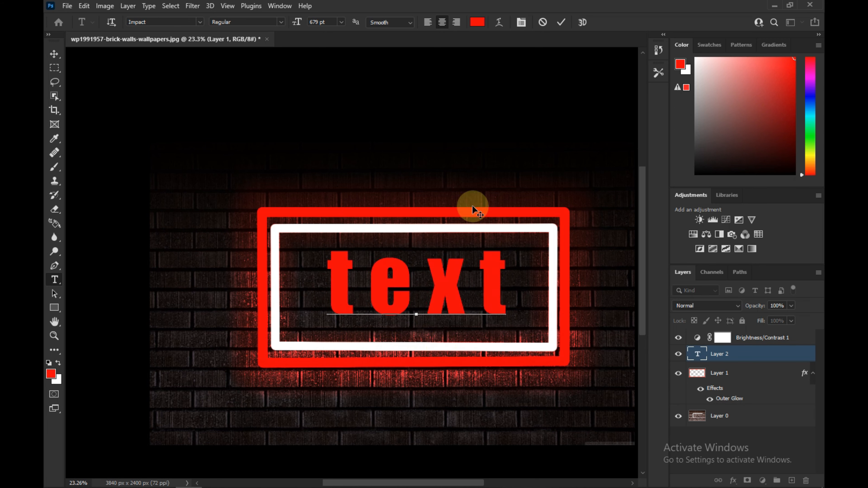
left_click_drag(510, 272, 489, 277)
- Set the text color to pink ff00d2 and commit the text layer
left_click(476, 21)
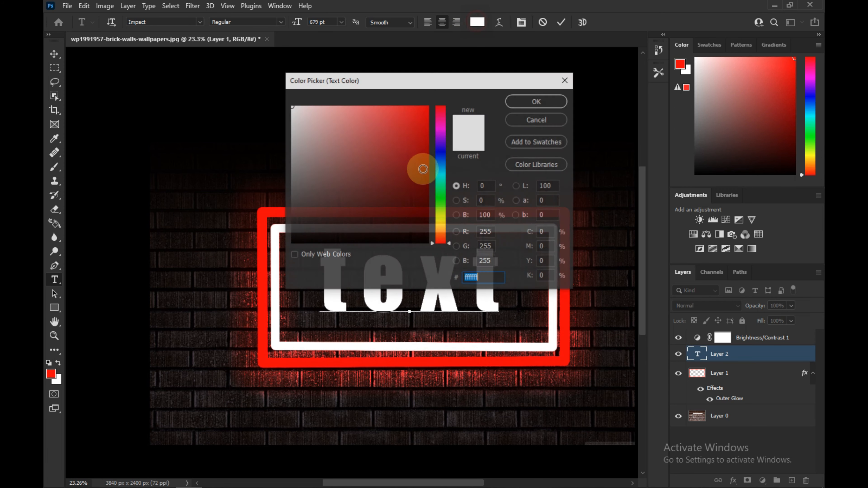
left_click_drag(438, 133, 437, 124)
left_click(387, 137)
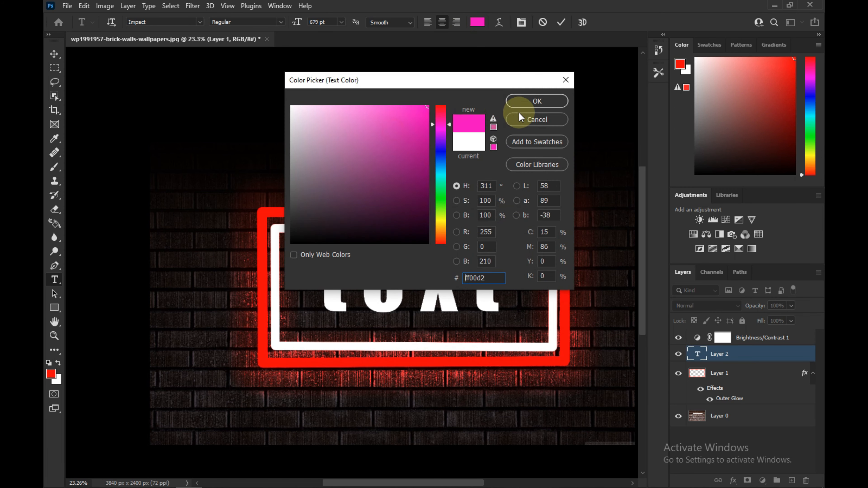
left_click(537, 101)
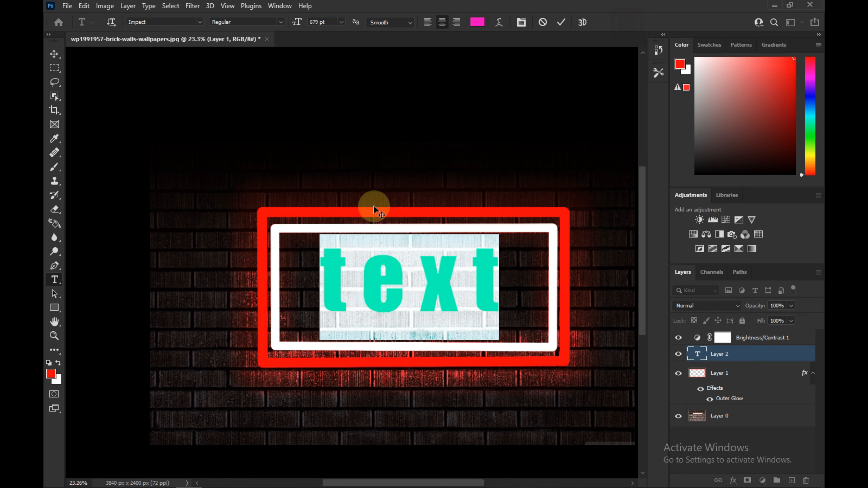
left_click(199, 23)
left_click(321, 55)
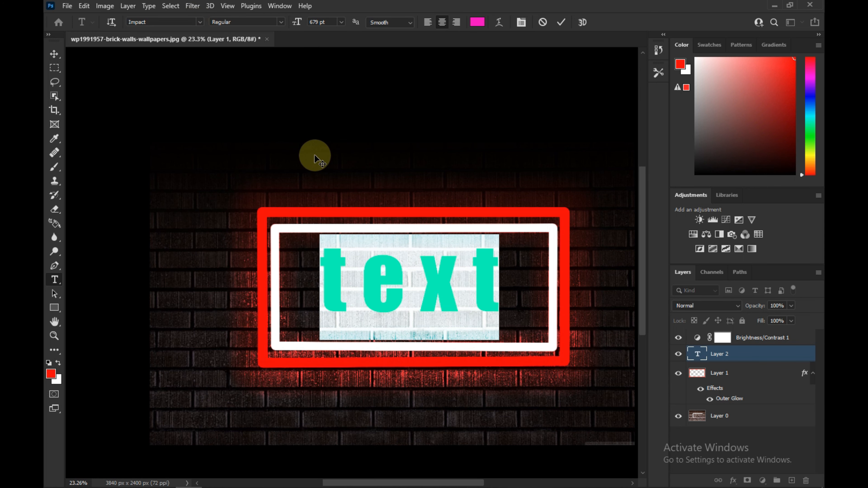
left_click(360, 289)
left_click(409, 289)
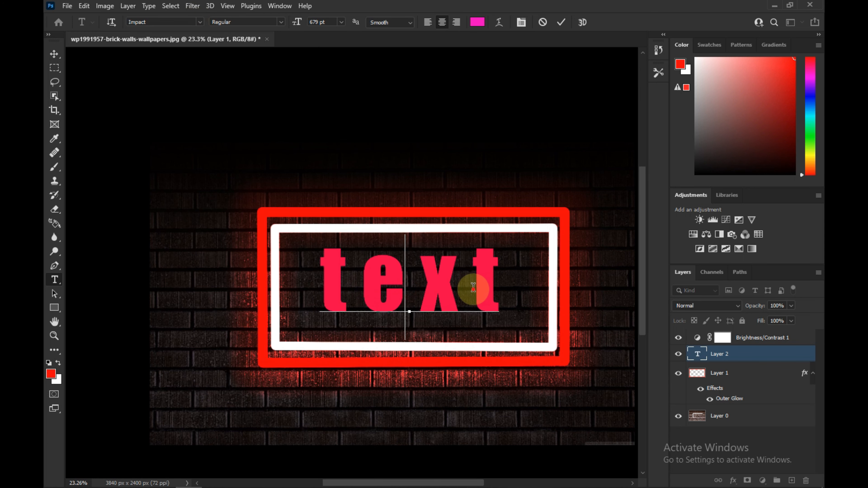
left_click(474, 290)
left_click(496, 281)
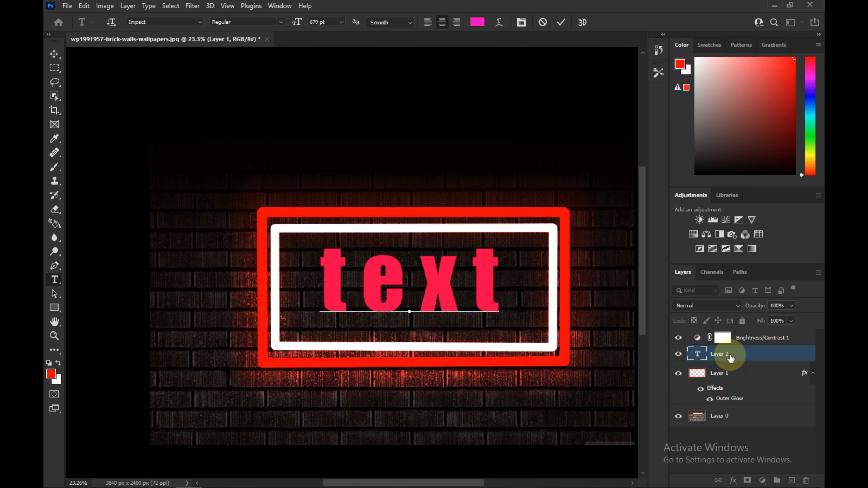
left_click(715, 356)
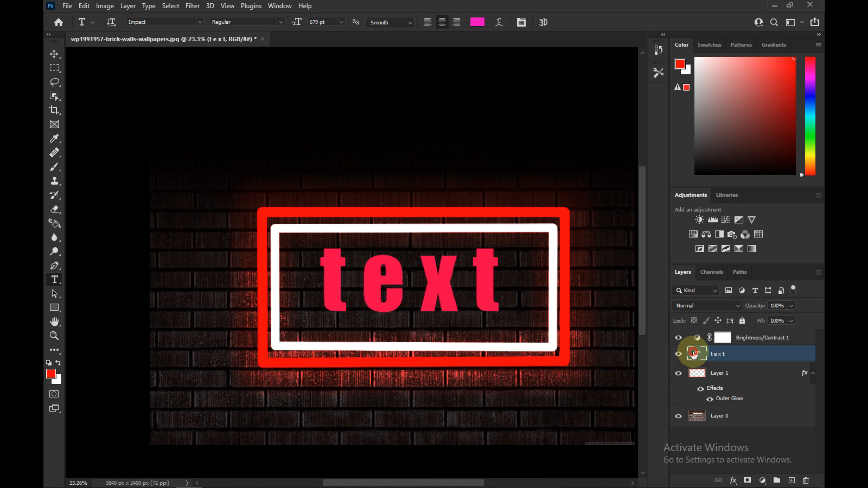
- Open the text layer's Blending Options and enable the Stroke effect
right_click(693, 355)
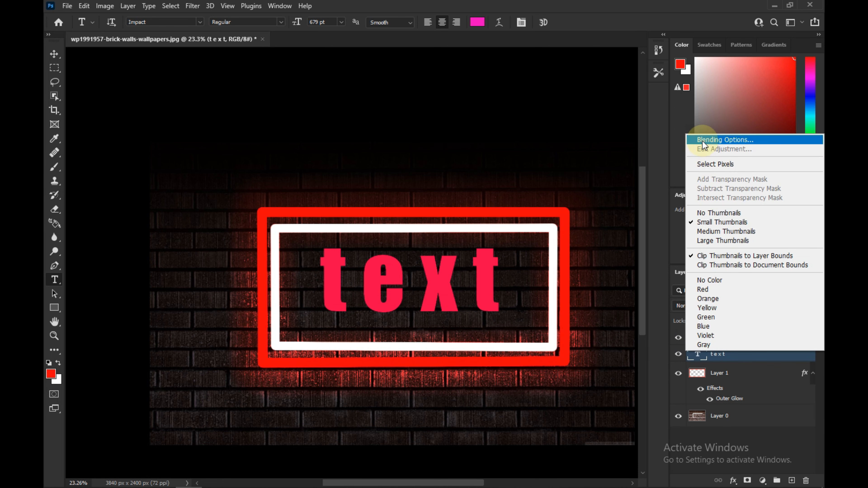
left_click(721, 140)
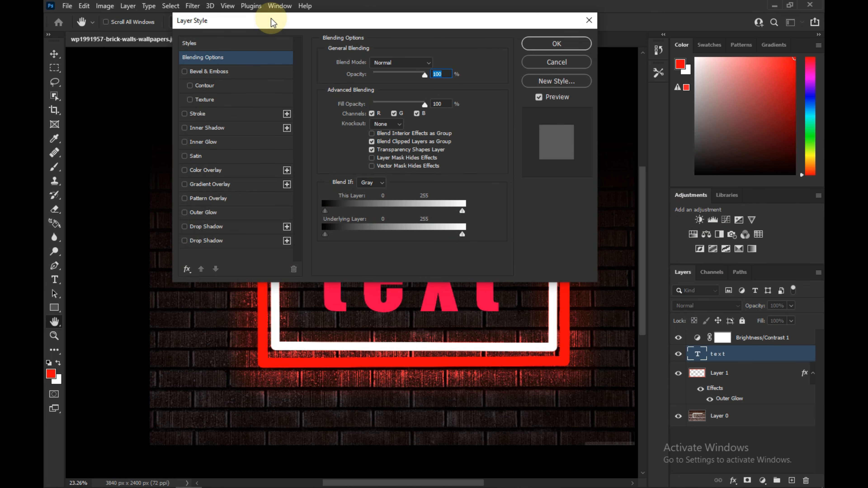
left_click_drag(327, 24, 547, 5)
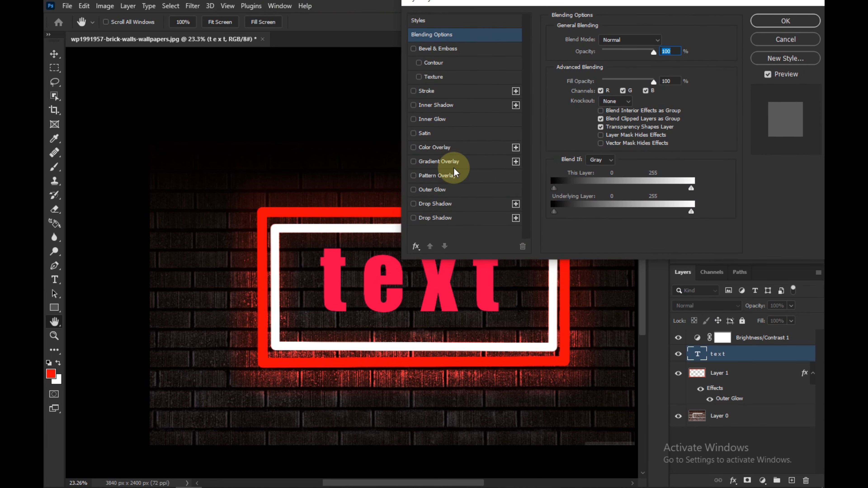
left_click(431, 89)
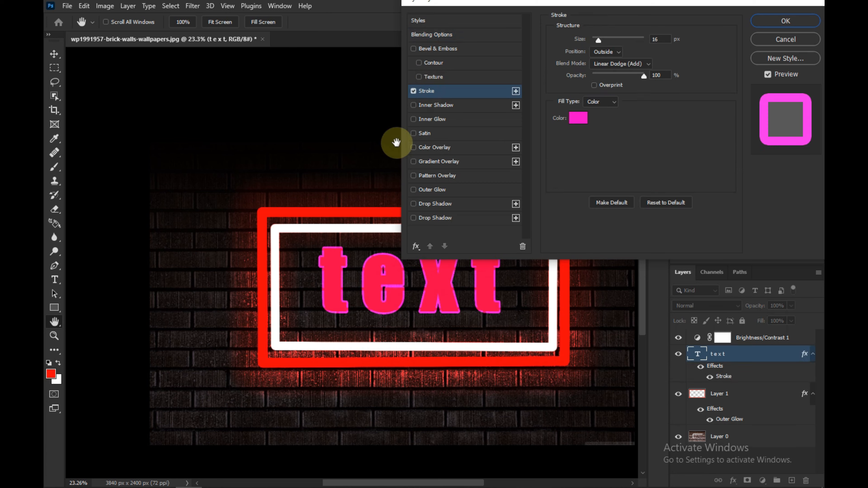
- Set the stroke color to white ffffff and the stroke size to 24 px
left_click(580, 121)
left_click_drag(325, 139, 254, 82)
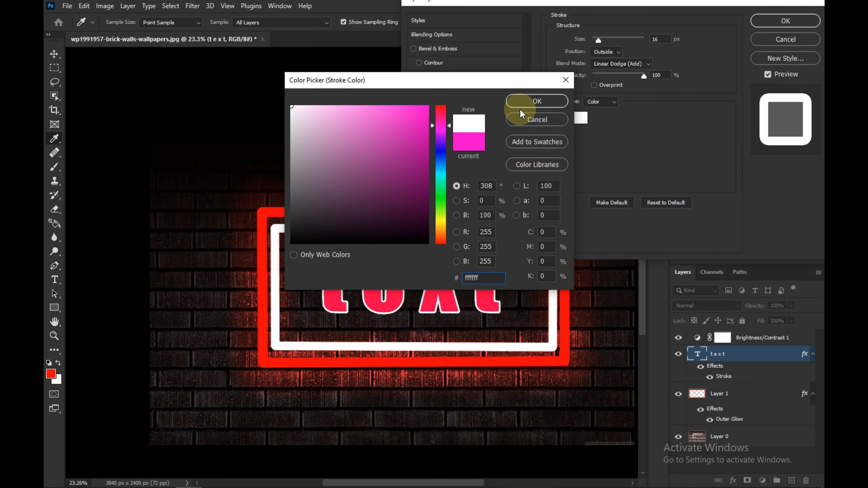
left_click(526, 100)
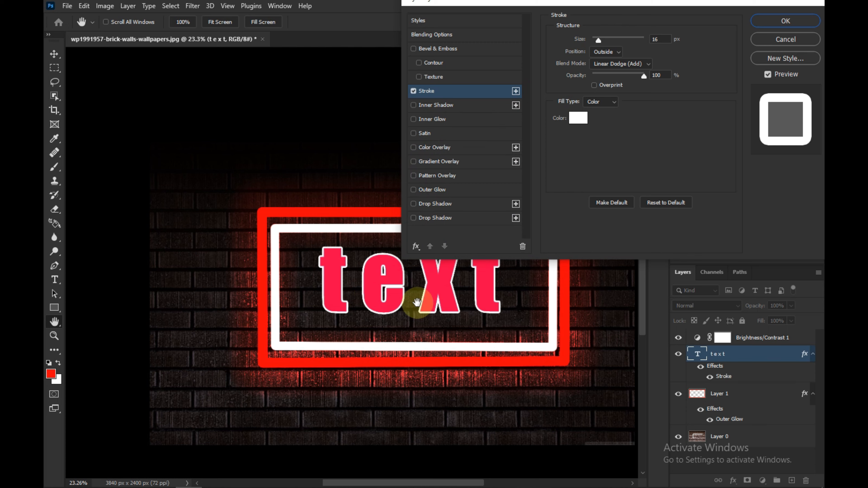
left_click(602, 86)
left_click_drag(596, 40, 601, 40)
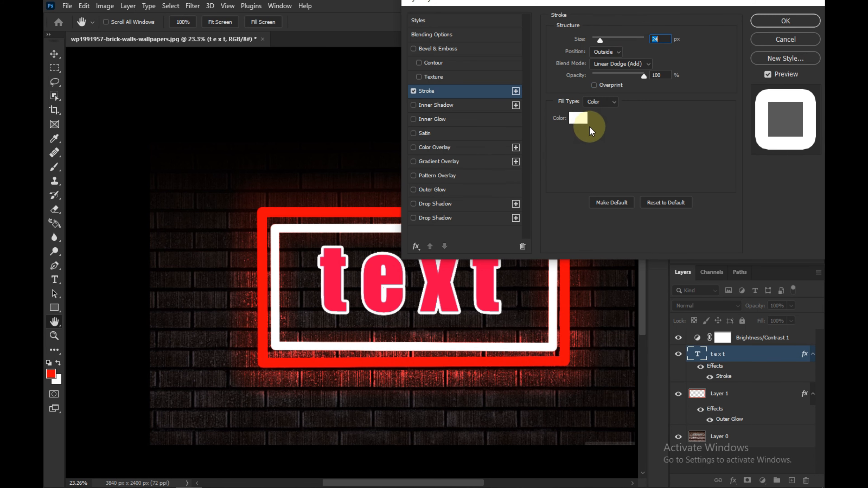
- Enable Outer Glow on the text and set its color to pink ff00c6
left_click(422, 191)
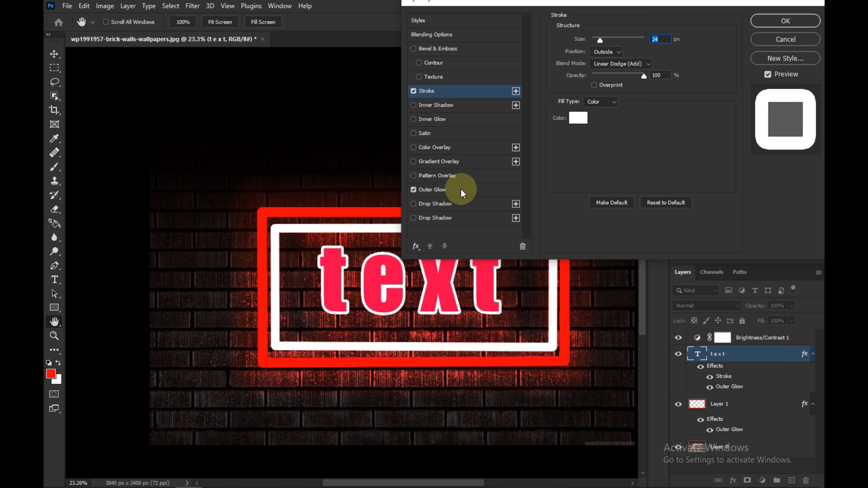
left_click(455, 192)
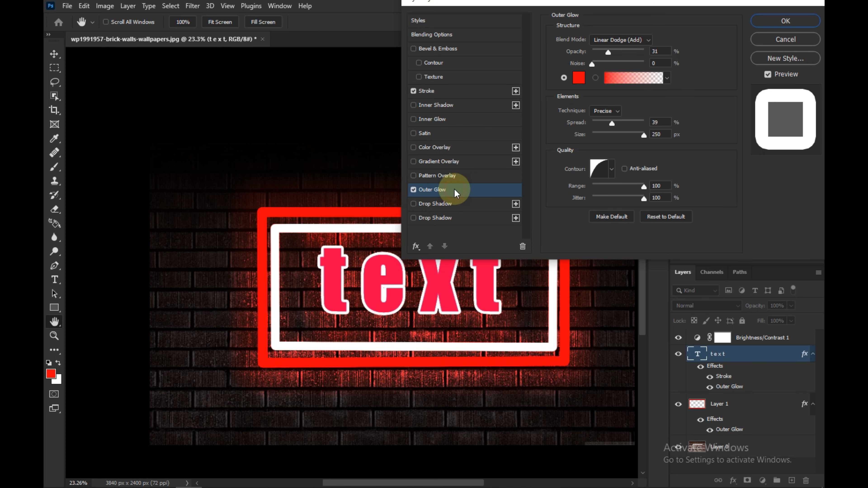
left_click(577, 80)
left_click_drag(442, 145, 444, 127)
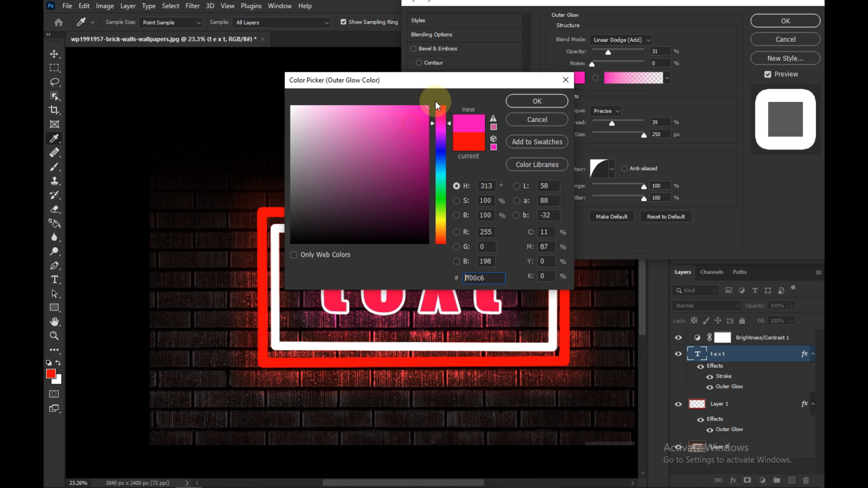
left_click(537, 101)
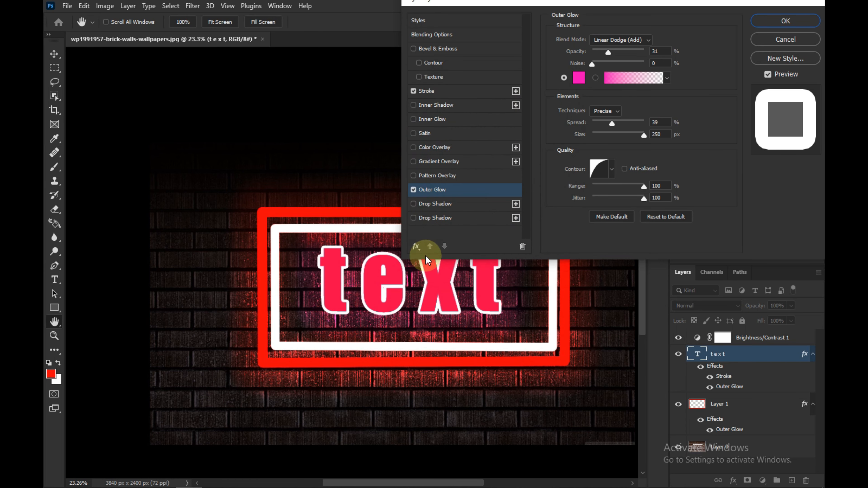
- Set the text's Outer Glow opacity to 36%, spread to 41% and size to 215 px, then apply the style
mouse_move(608, 54)
left_mouse_down()
mouse_move(638, 52)
mouse_move(611, 55)
left_mouse_up()
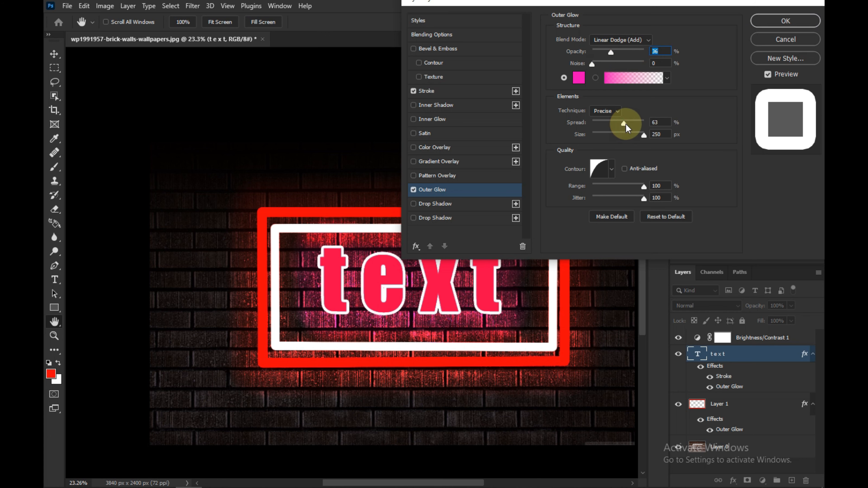
left_click_drag(643, 128, 614, 128)
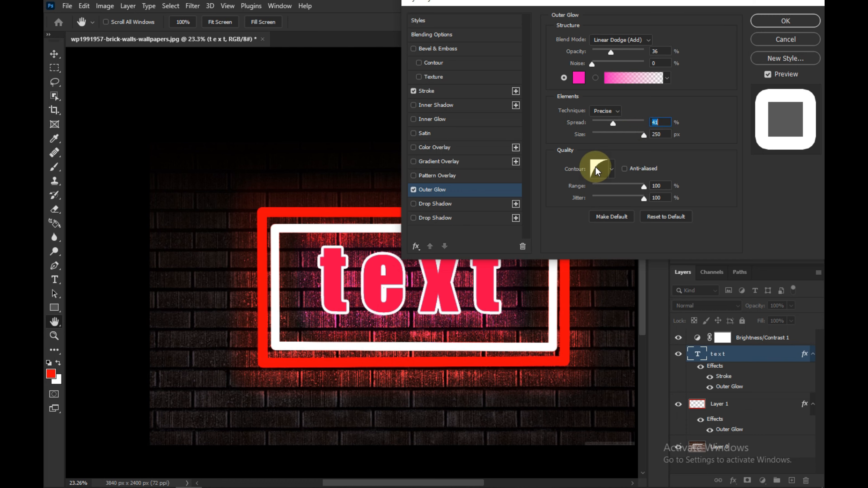
left_click(639, 136)
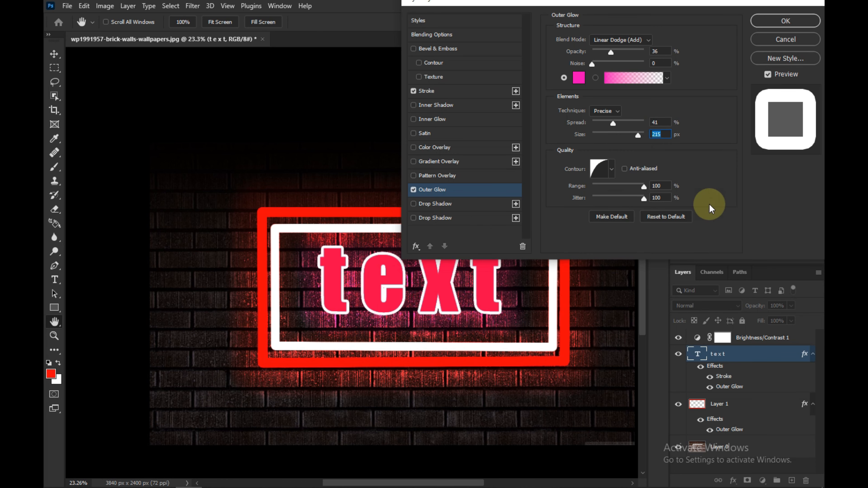
left_click(785, 21)
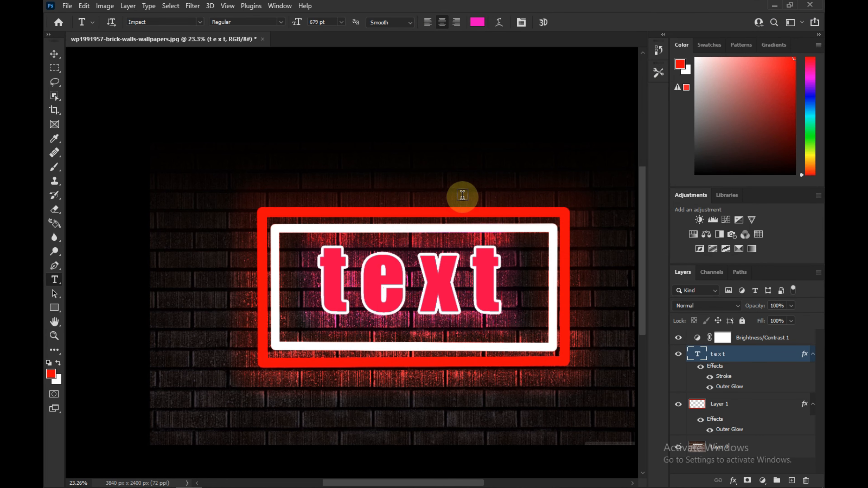
scroll(462, 195, "down", 3)
scroll(413, 279, "up", 2)
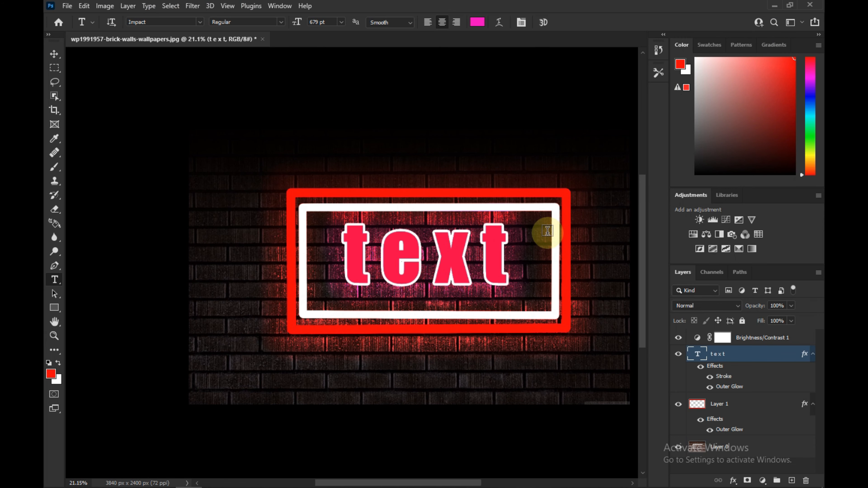